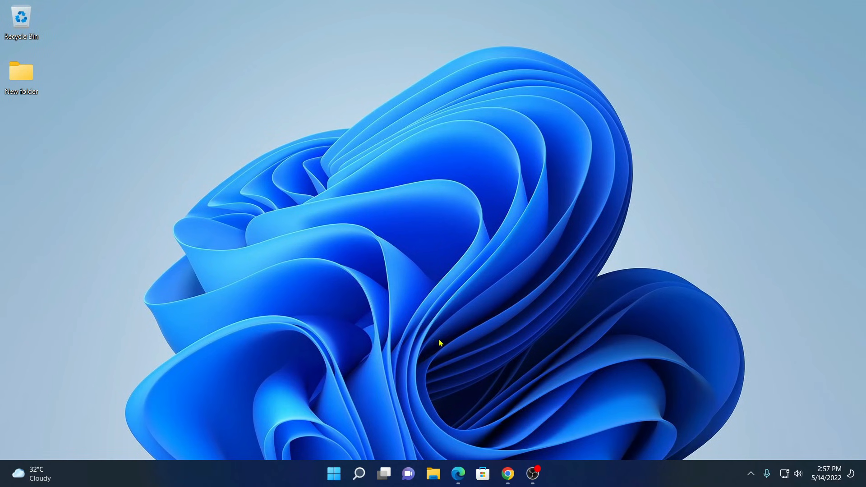
Switch to Chrome and open the "Java Downloads | Oracle" page from the java jdk search results.
left_click(508, 474)
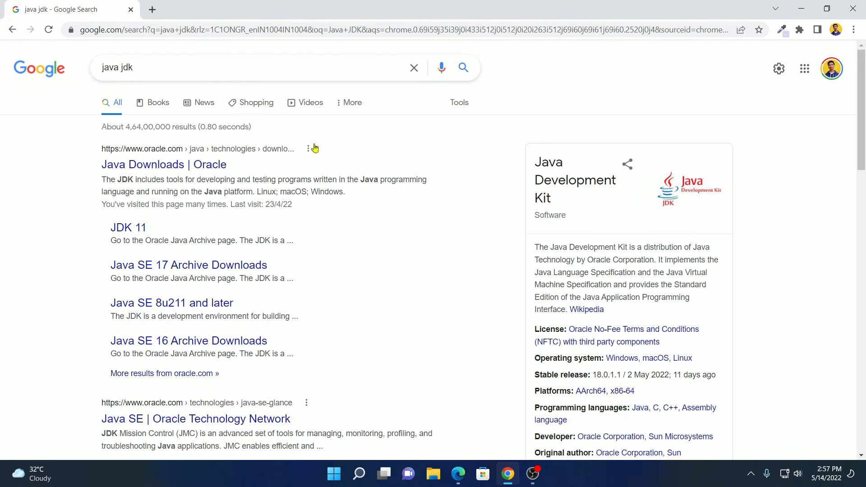
left_click(210, 166)
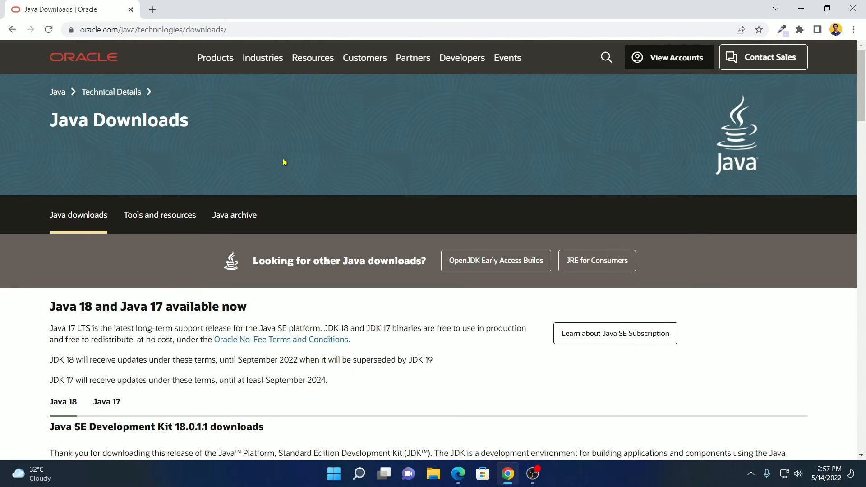
left_click(271, 28)
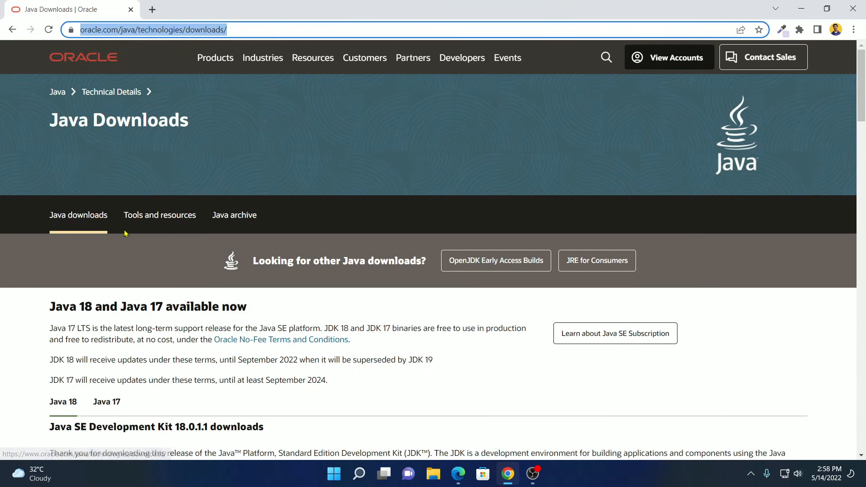
Look over the Java Downloads page and show the Java 18 downloads.
scroll(362, 254, "down", 3)
scroll(362, 253, "down", 14)
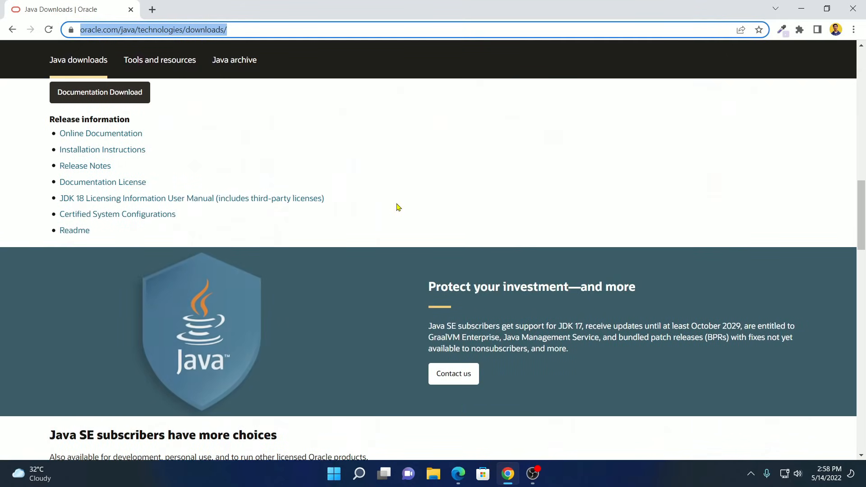
scroll(398, 207, "up", 12)
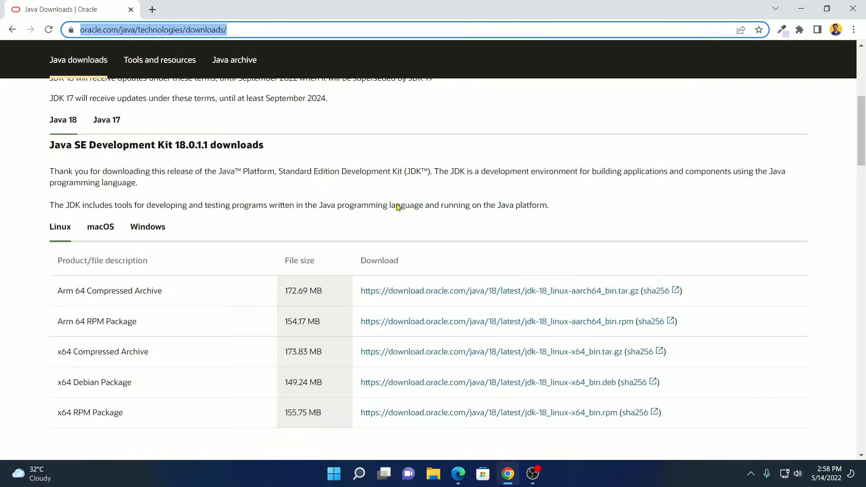
scroll(399, 207, "up", 5)
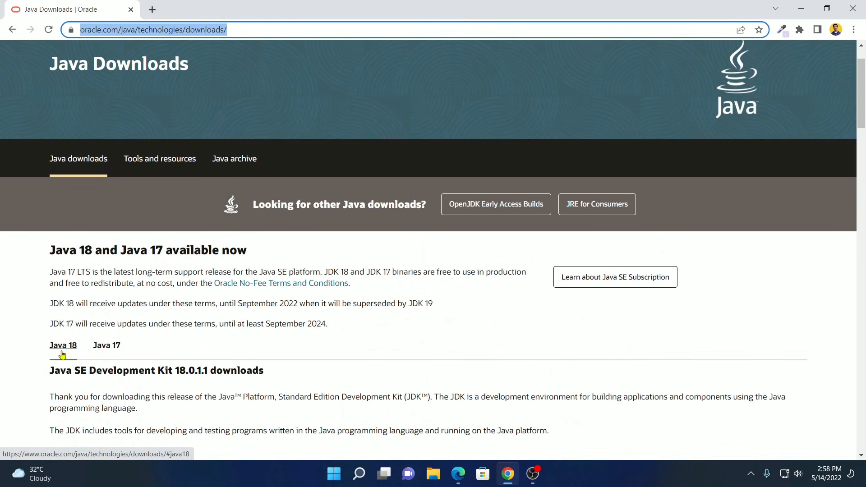
left_click(63, 355)
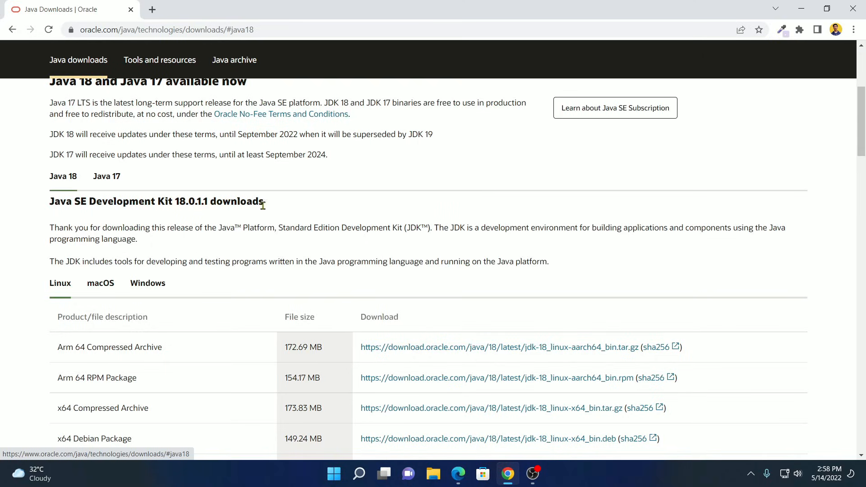
Download the Windows x64 Installer of JDK 18, jdk-18_windows-x64_bin.exe.
scroll(468, 223, "down", 4)
scroll(470, 308, "up", 1)
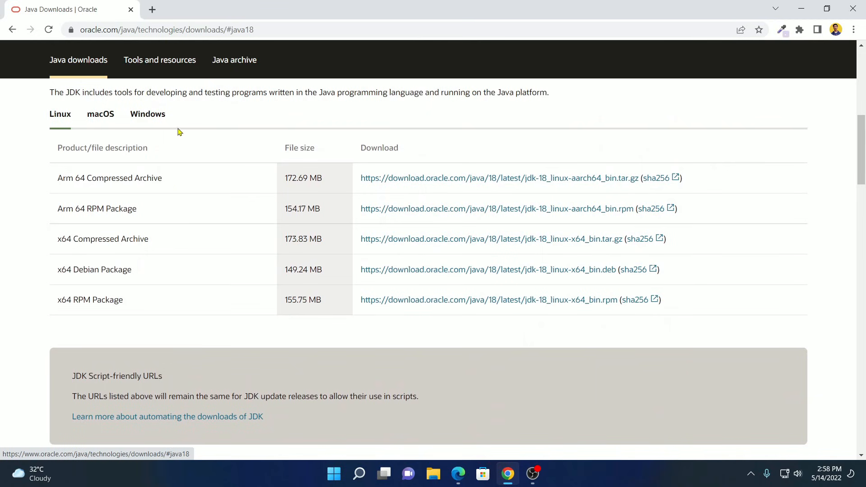
scroll(176, 128, "up", 2)
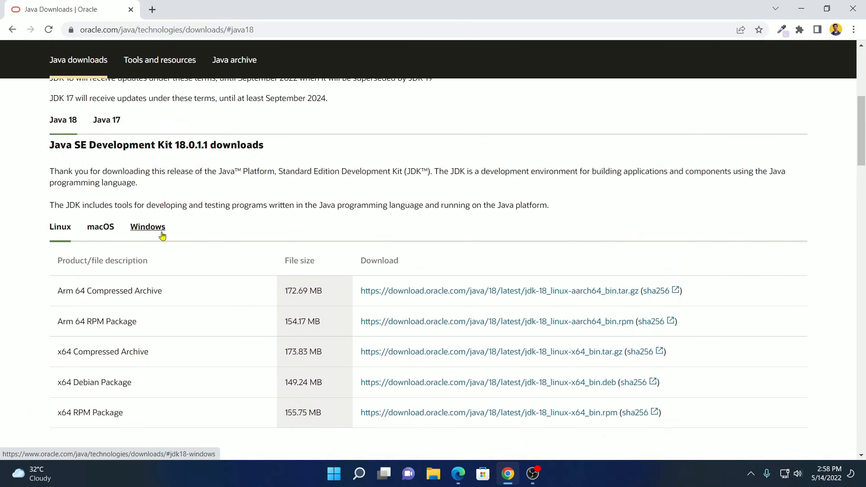
left_click(162, 235)
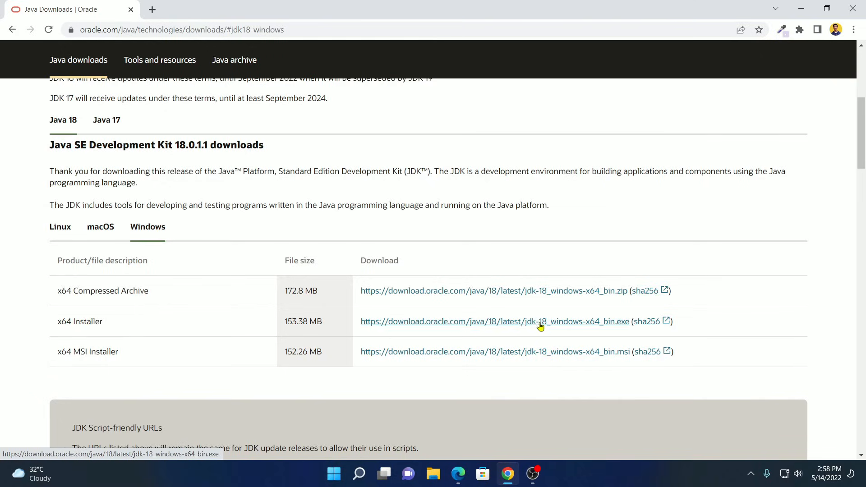
left_click(573, 325)
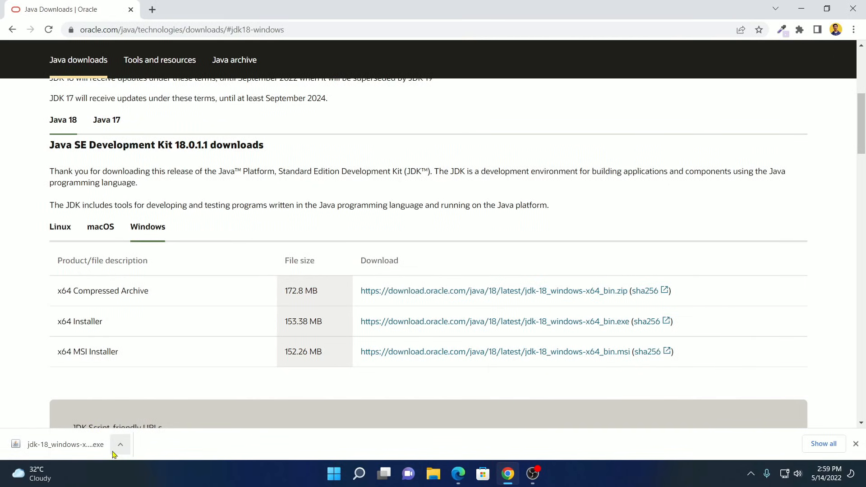
Launch the downloaded JDK installer, minimize the browser and proceed past the setup wizard's welcome page.
left_click(112, 452)
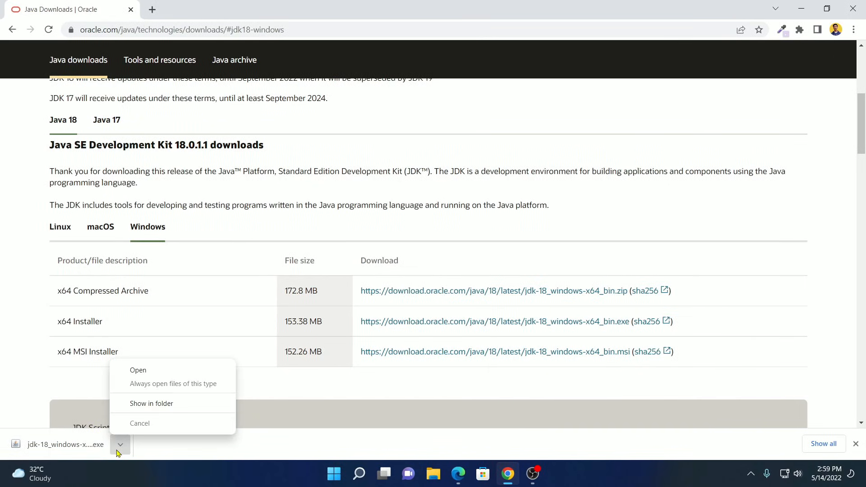
left_click(169, 372)
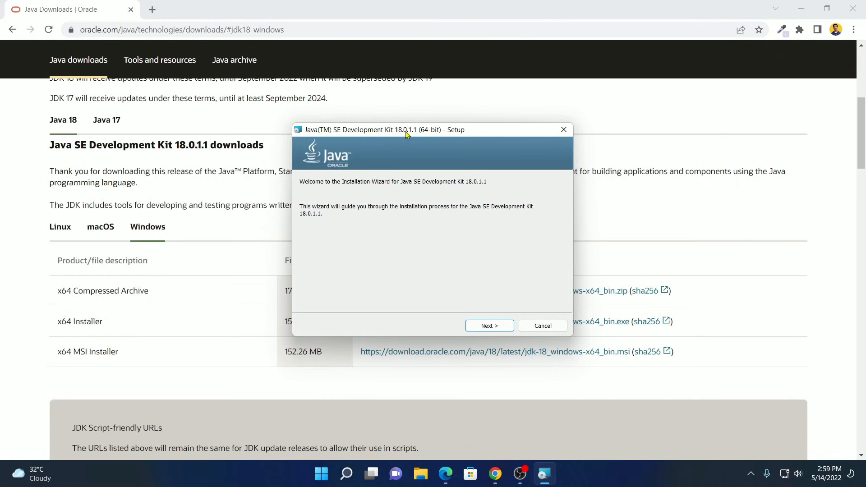
left_click(801, 9)
left_click(489, 332)
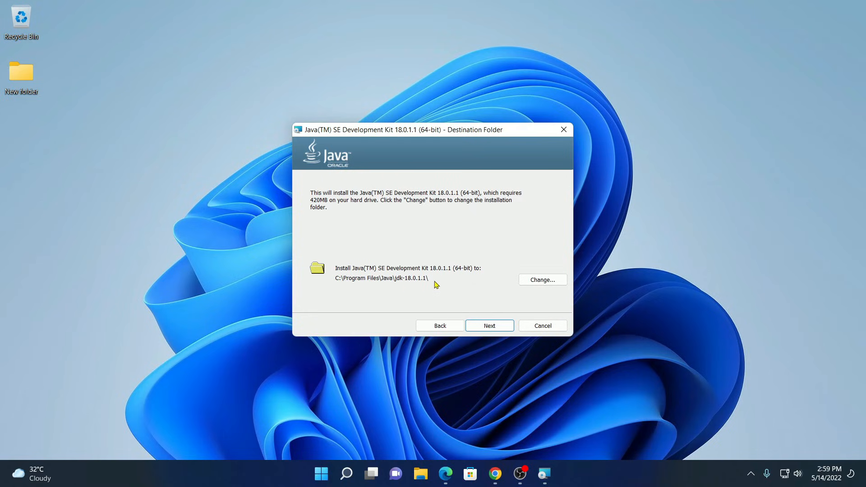
Check the destination folder options, keep C:\Program Files\Java\jdk-18.0.1.1\, install the JDK there and close the wizard.
left_click(544, 279)
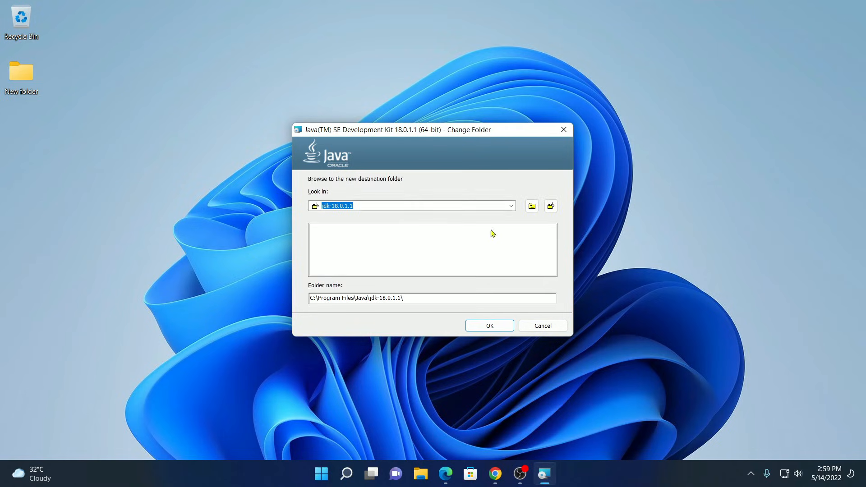
left_click(511, 207)
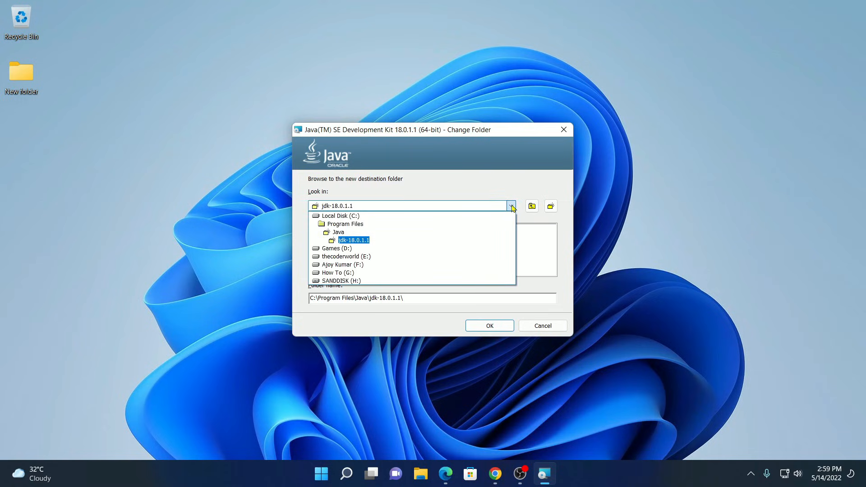
left_click(511, 207)
left_click(505, 327)
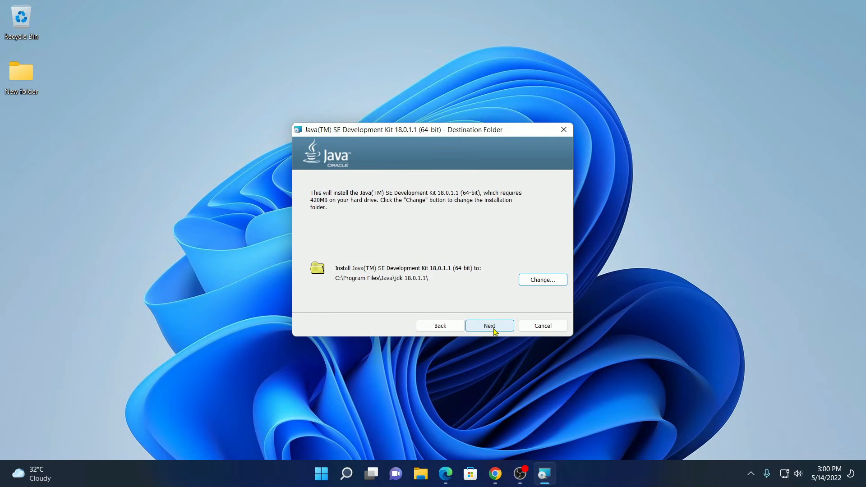
left_click(494, 329)
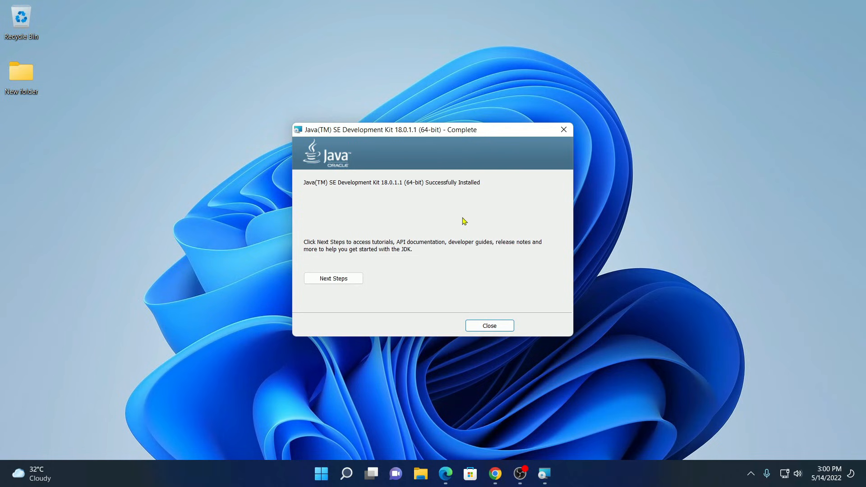
left_click(507, 329)
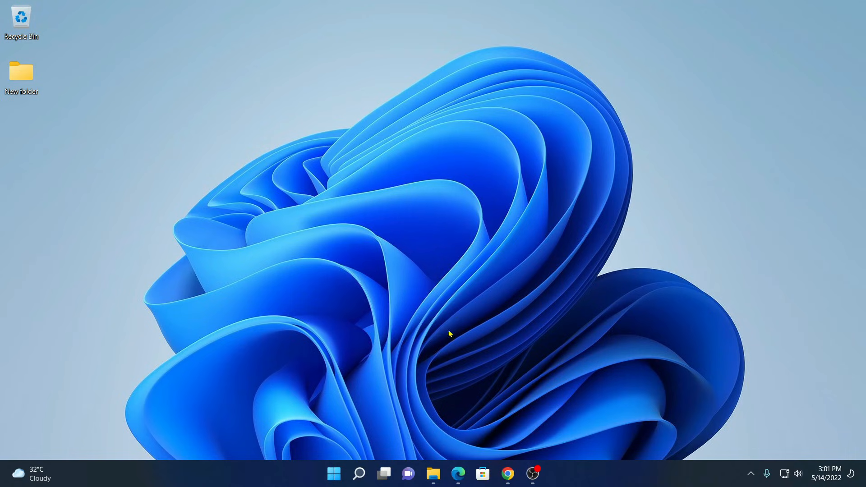
Open the folder C:\Program Files\Java\jdk-18.0.1.1\bin in File Explorer.
left_click(432, 483)
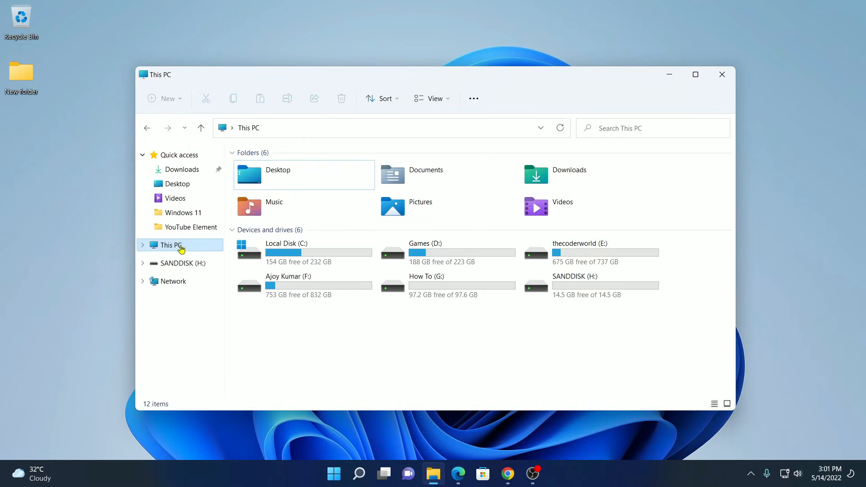
double_click(309, 253)
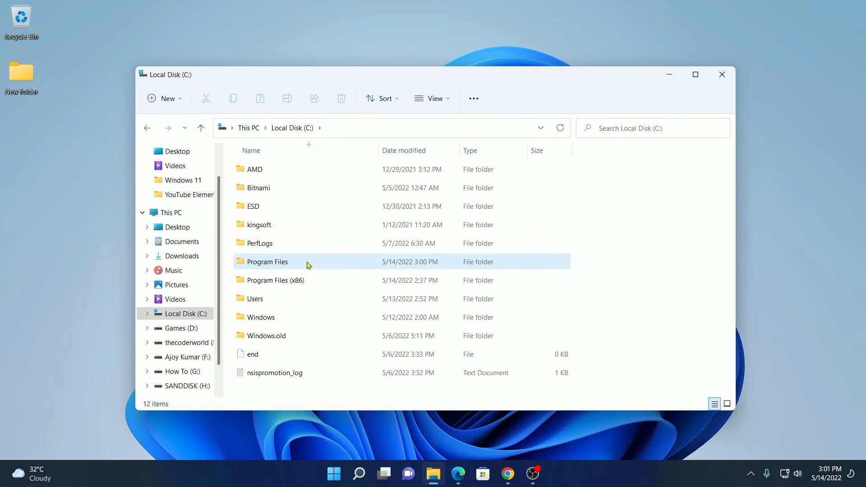
double_click(309, 265)
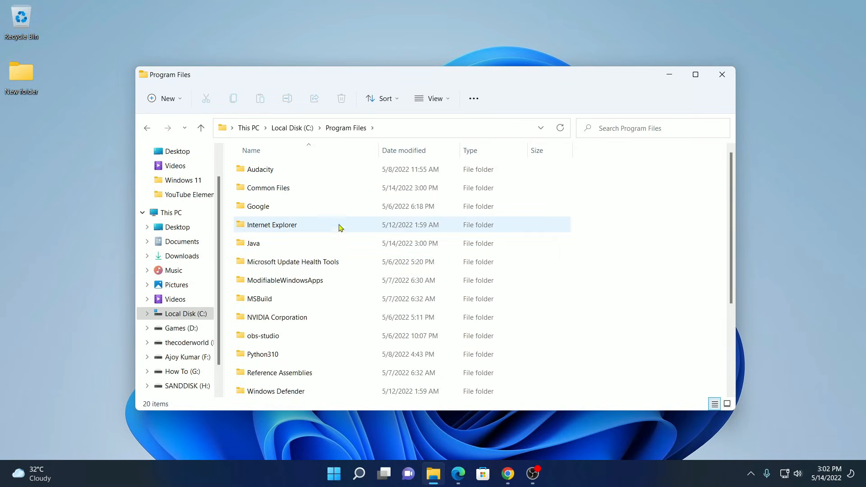
double_click(311, 247)
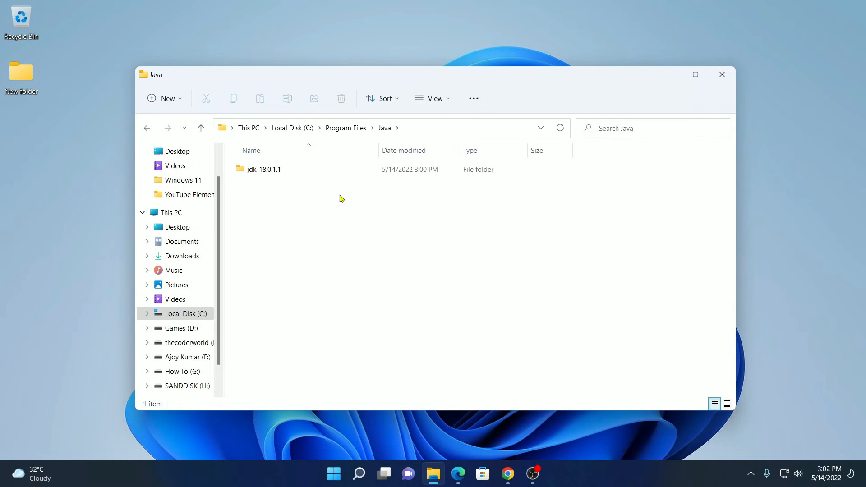
double_click(325, 177)
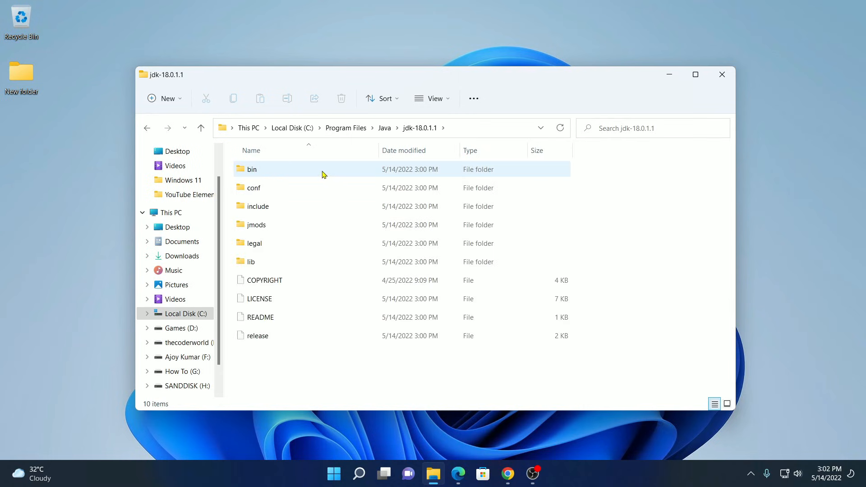
double_click(292, 178)
Locate javac in the bin folder, copy the folder's full path and close the File Explorer window.
left_click(474, 130)
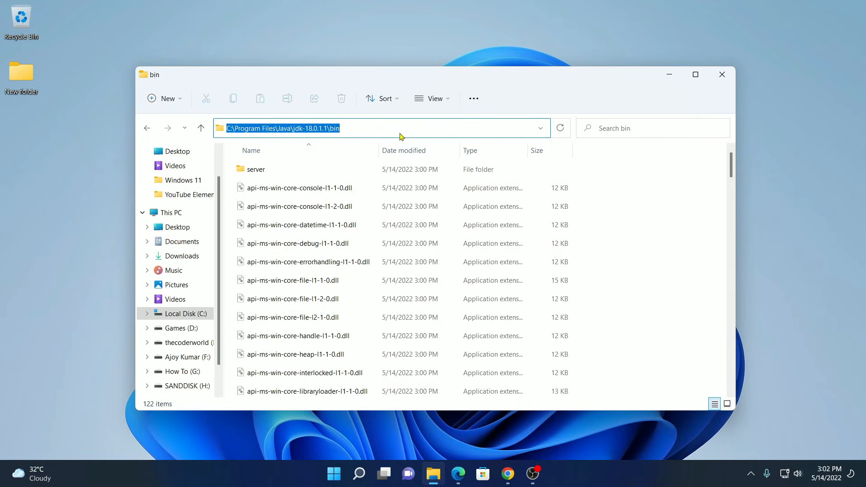
scroll(480, 256, "down", 1)
scroll(480, 255, "down", 15)
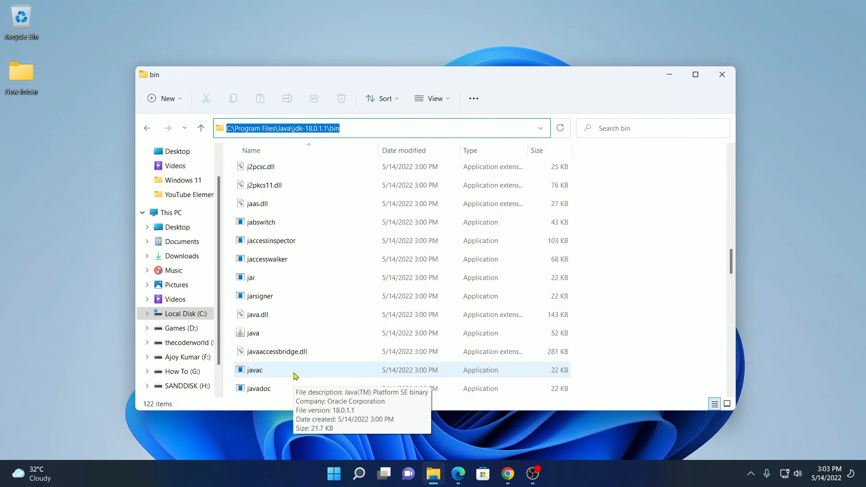
left_click(365, 131)
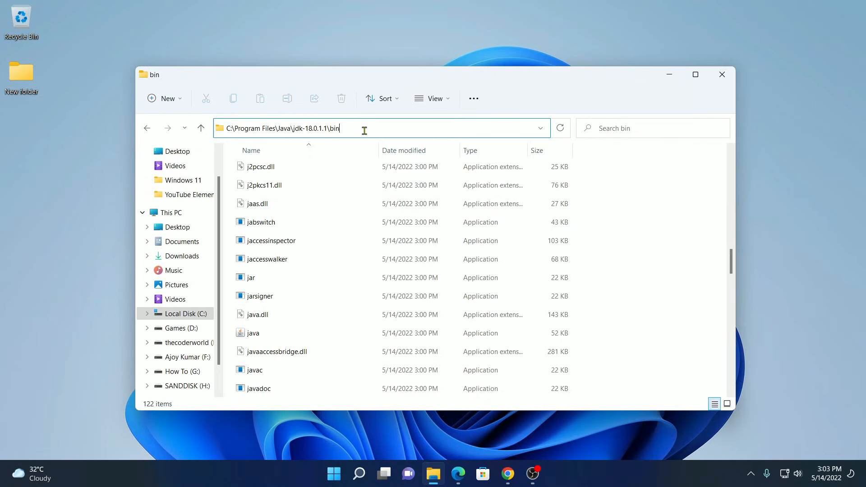
left_click_drag(365, 131, 223, 129)
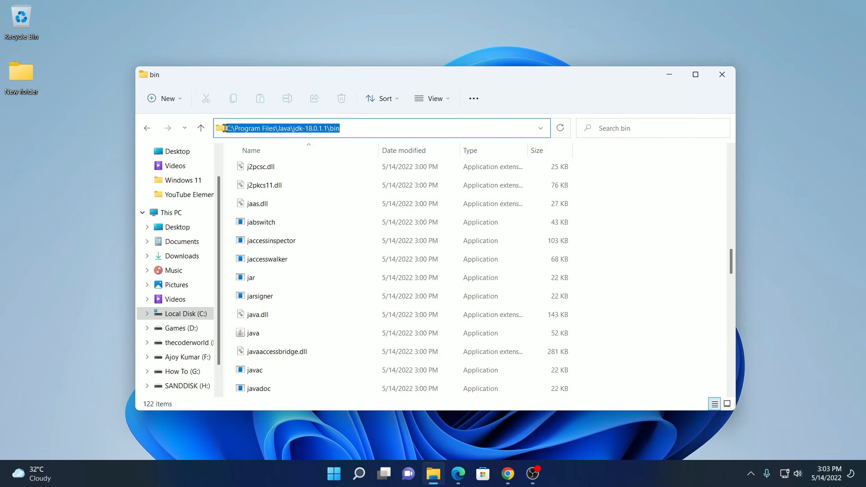
right_click(232, 129)
left_click(271, 161)
left_click(722, 75)
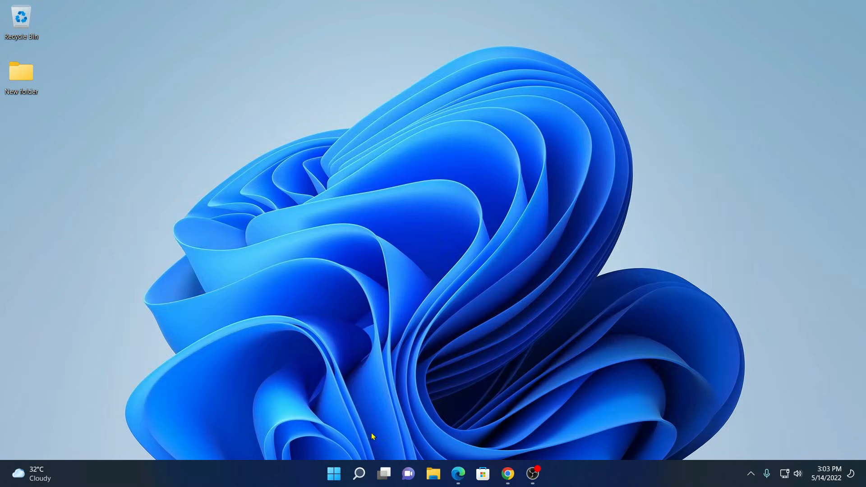
Open Windows Settings through search and go to the System > About page.
left_click(359, 475)
type("SEE")
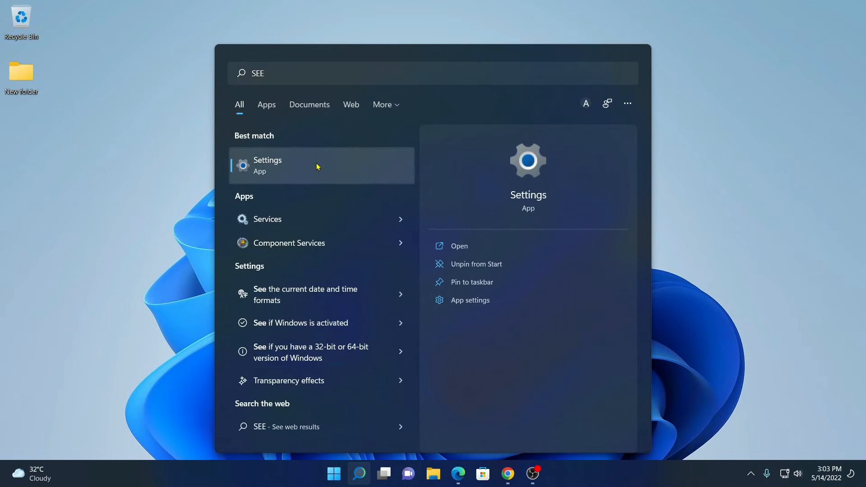
left_click(318, 166)
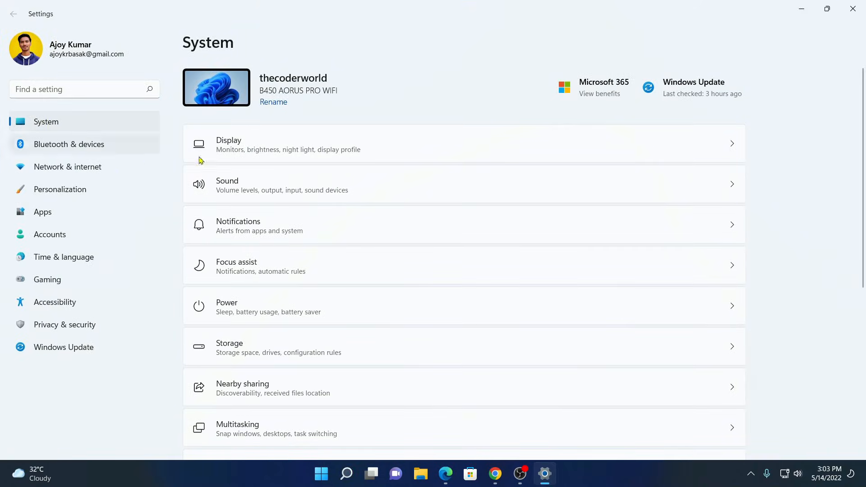
scroll(443, 182, "down", 5)
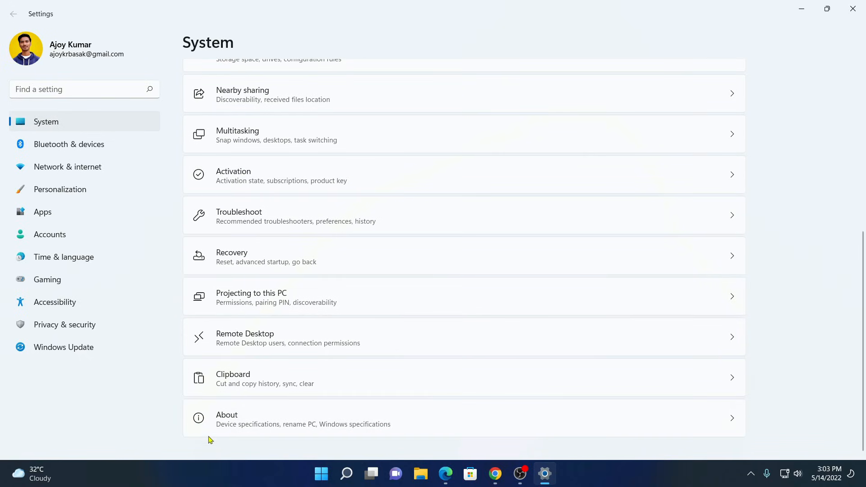
left_click(333, 432)
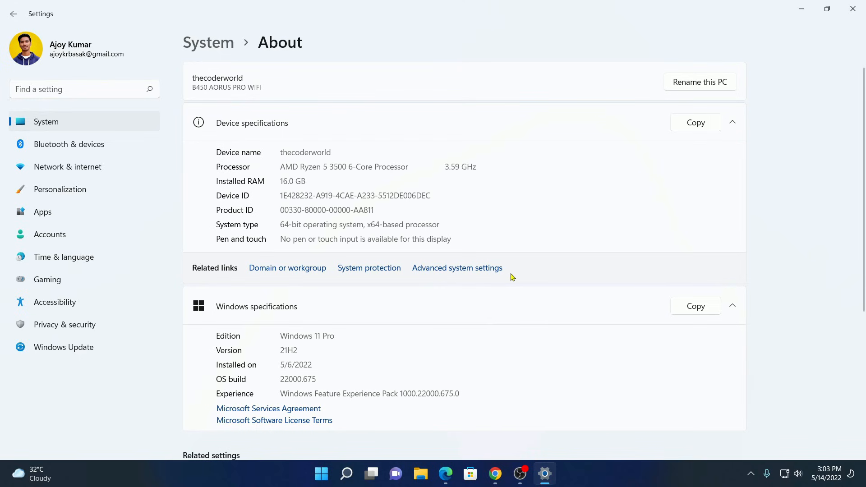
Open the advanced system settings, minimize the Settings window and move the System Properties dialog toward the screen's centre.
left_click(479, 269)
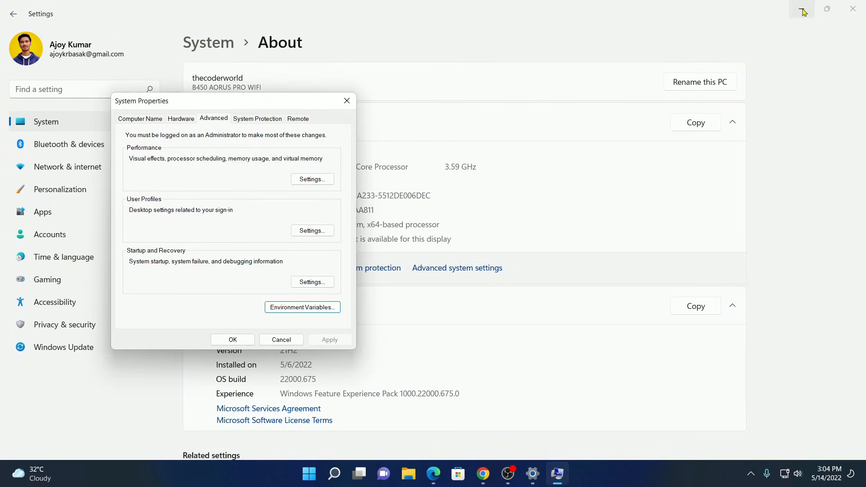
left_click(804, 12)
left_click_drag(222, 102, 366, 100)
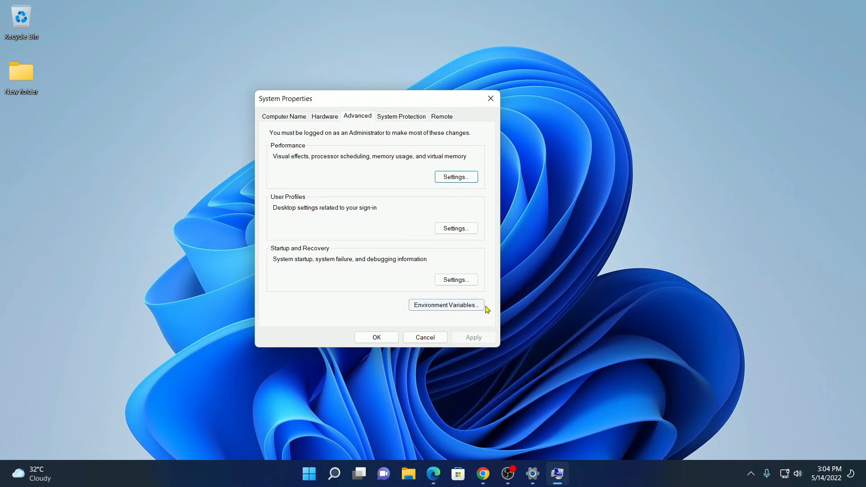
Add C:\Program Files\Java\jdk-18.0.1.1\bin as a new entry in the system Path environment variable and confirm all open dialogs.
left_click(440, 308)
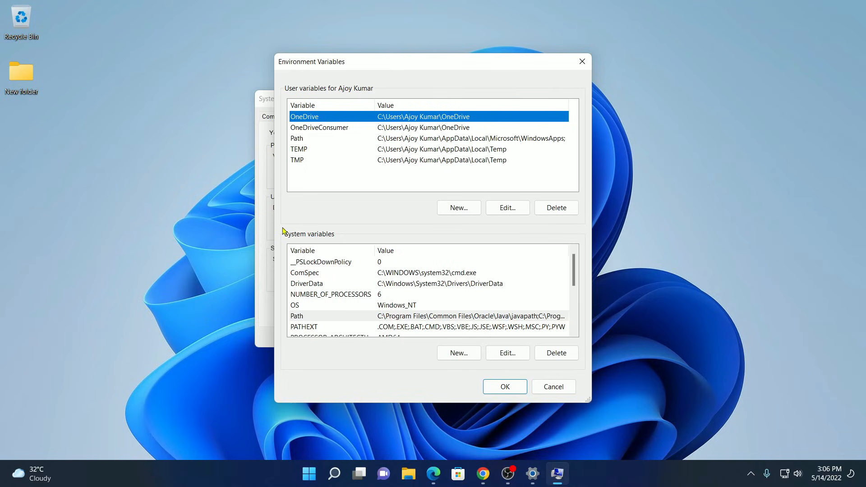
left_click(302, 317)
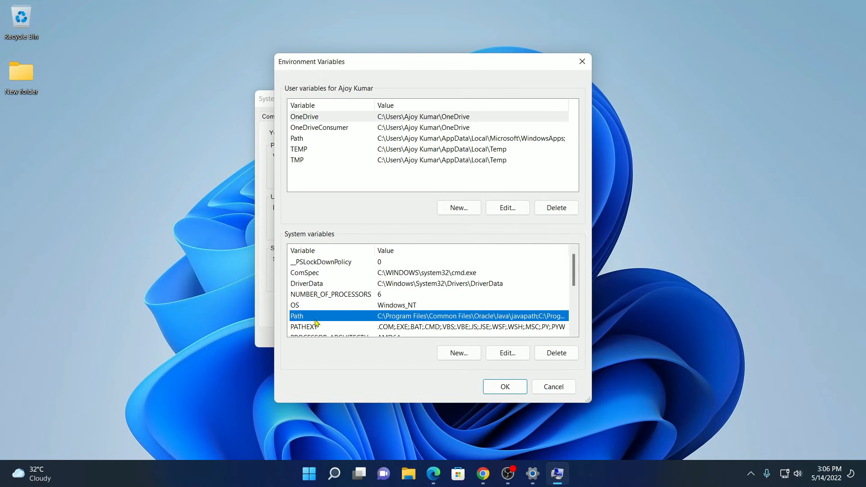
left_click(516, 358)
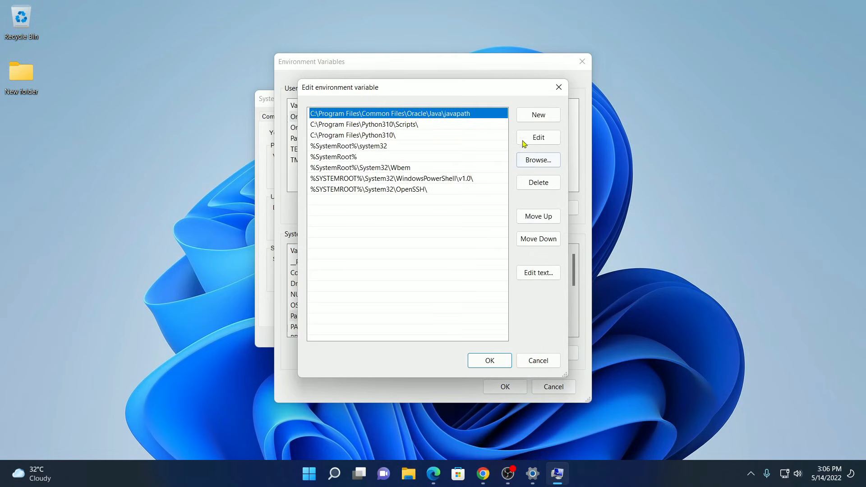
left_click(536, 118)
right_click(315, 201)
left_click(343, 250)
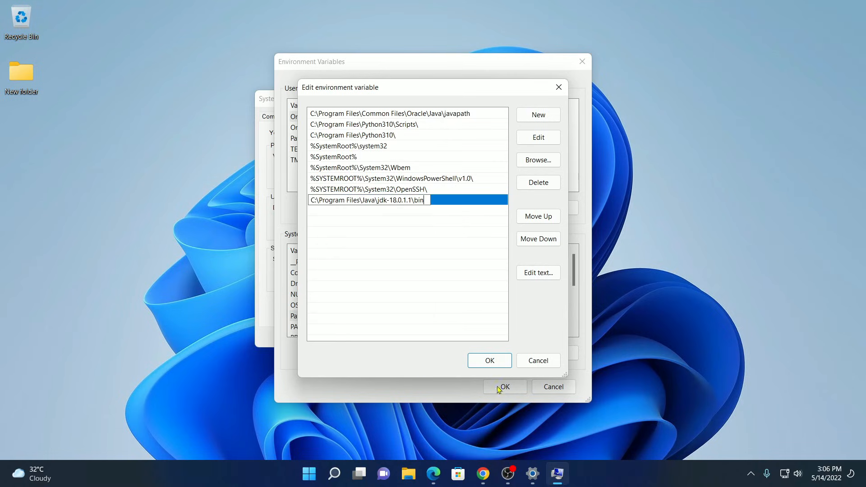
left_click(481, 361)
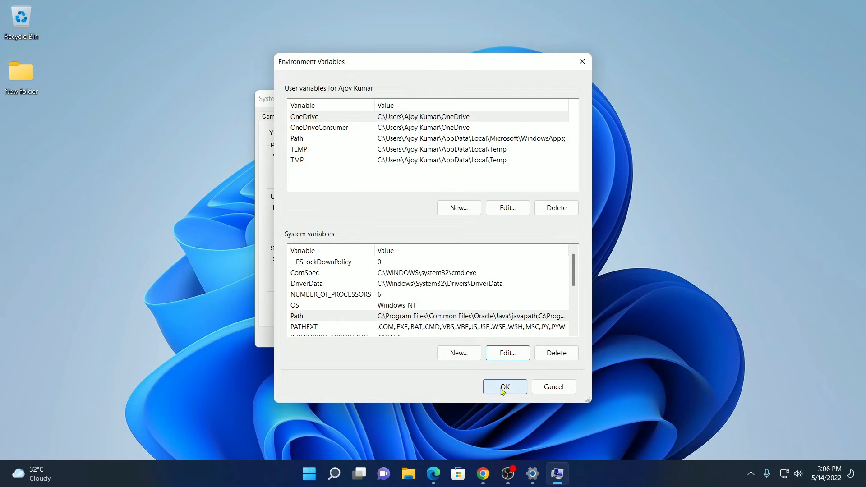
left_click(504, 388)
left_click(377, 338)
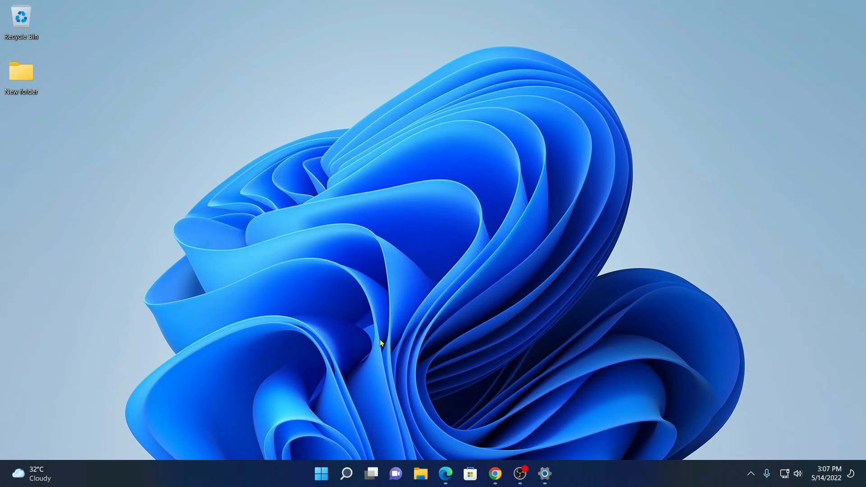
Search for CMD, run Command Prompt as administrator and move its window toward the screen's centre.
left_click(356, 477)
type("CMD")
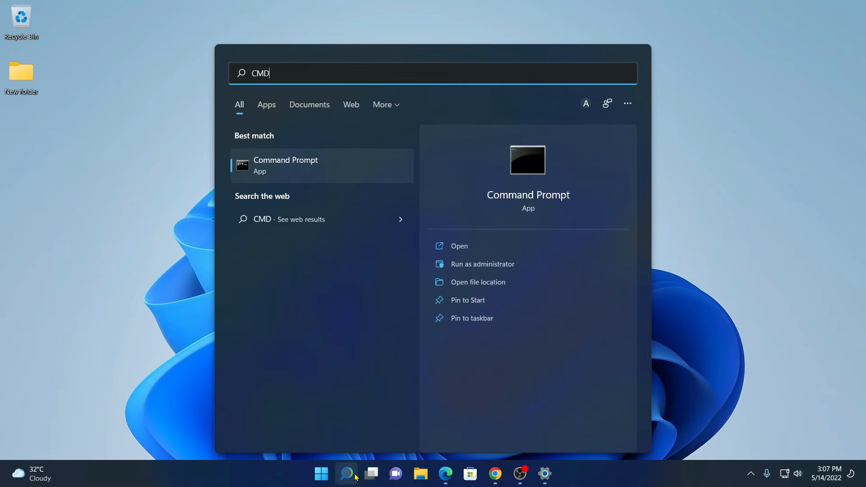
left_click(532, 265)
left_click_drag(279, 62, 389, 104)
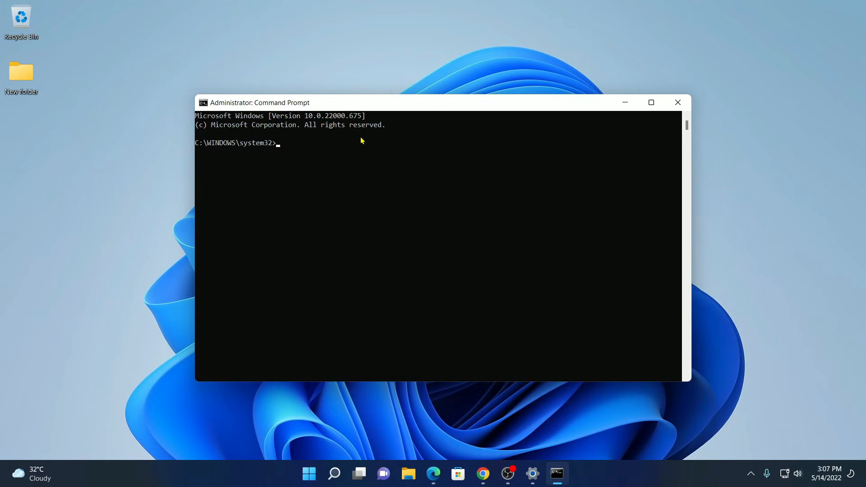
Check the Java runtime and compiler by running java -version and javac in Command Prompt.
type("java -version")
key("Return")
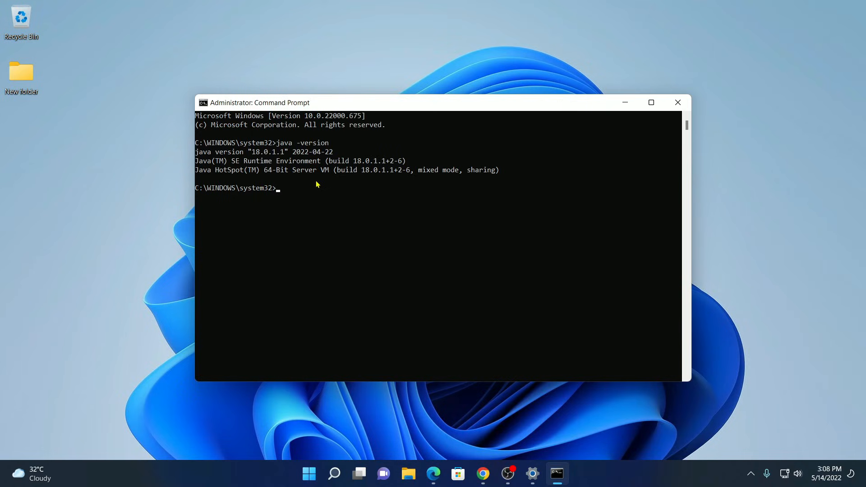
type("javac")
key("Return")
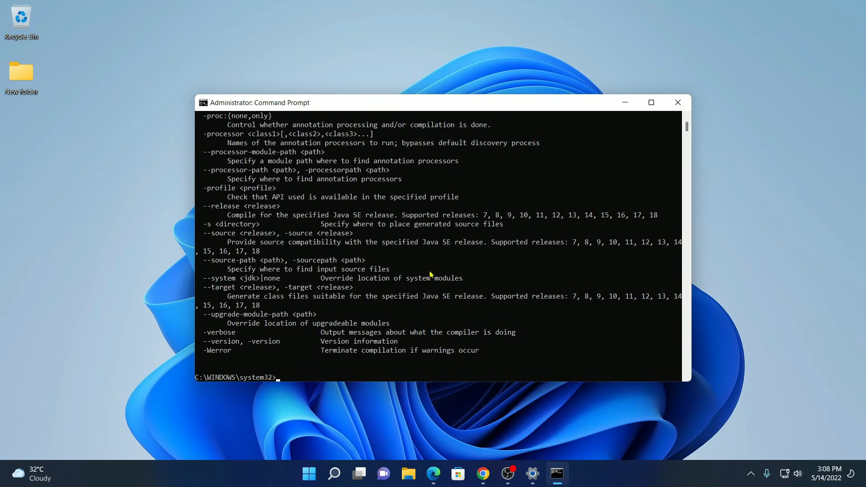
Review the javac output back to its beginning and minimize the Command Prompt window.
scroll(452, 274, "up", 9)
scroll(452, 275, "up", 8)
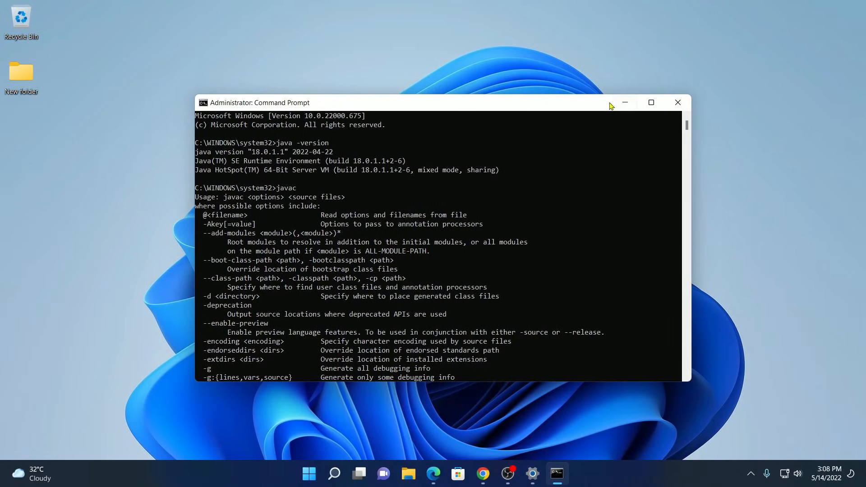
left_click(625, 103)
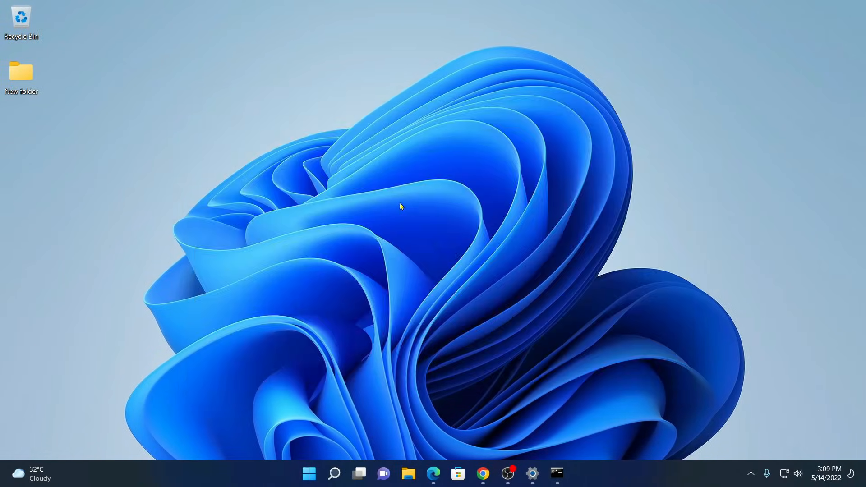